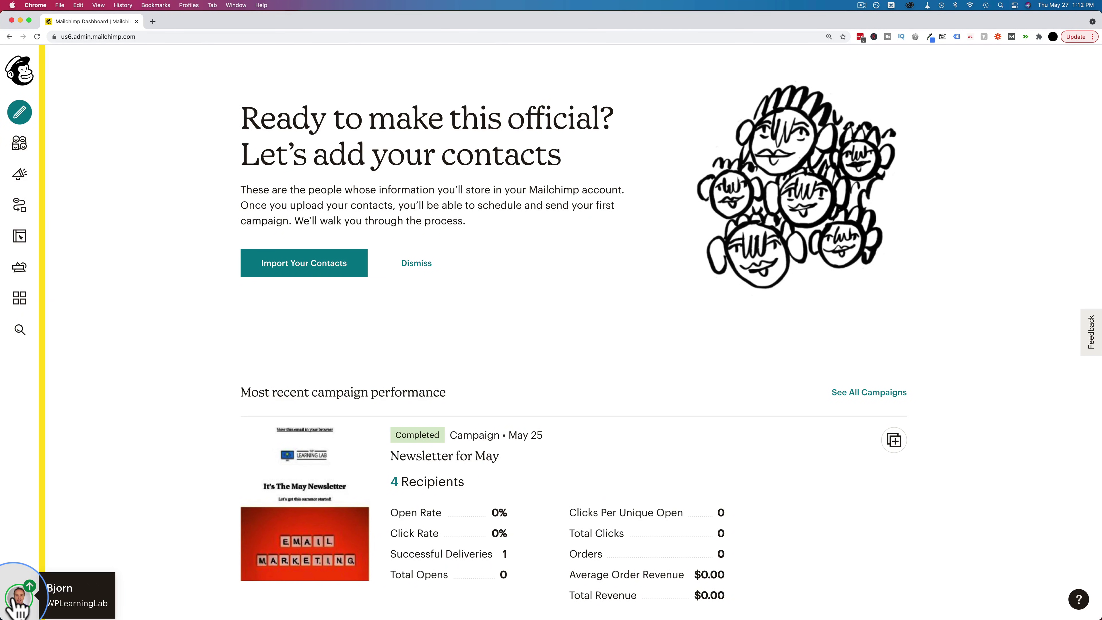
Go from the profile menu through Account > Extras to the API keys table showing the existing key.
{"action": "left_click", "coordinate": [18, 604]}
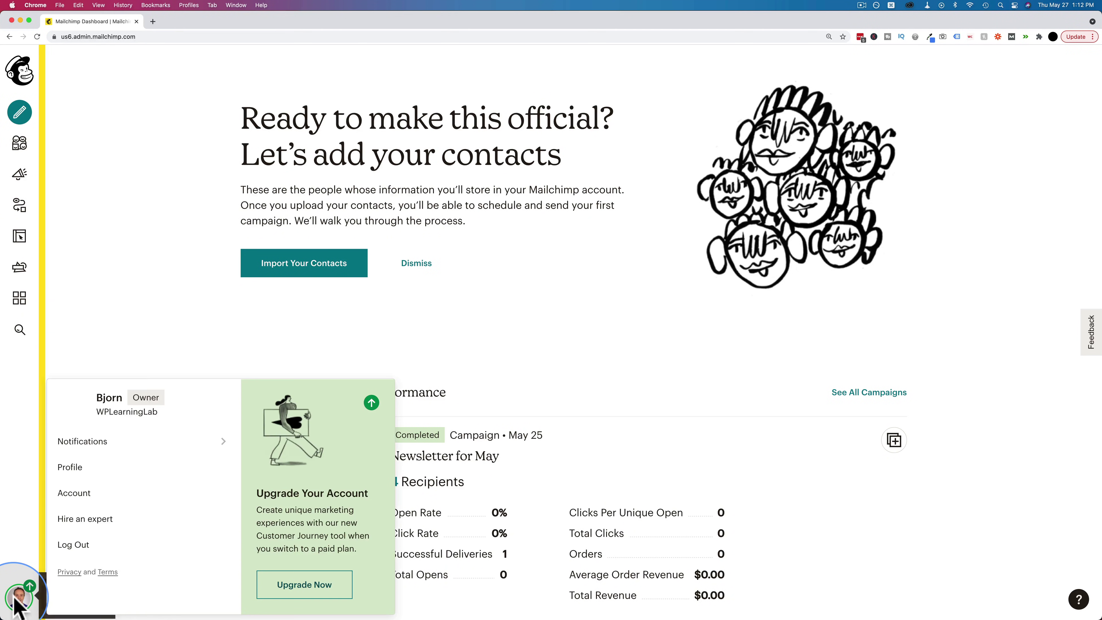
{"action": "left_click", "coordinate": [69, 503]}
{"action": "left_click", "coordinate": [413, 170]}
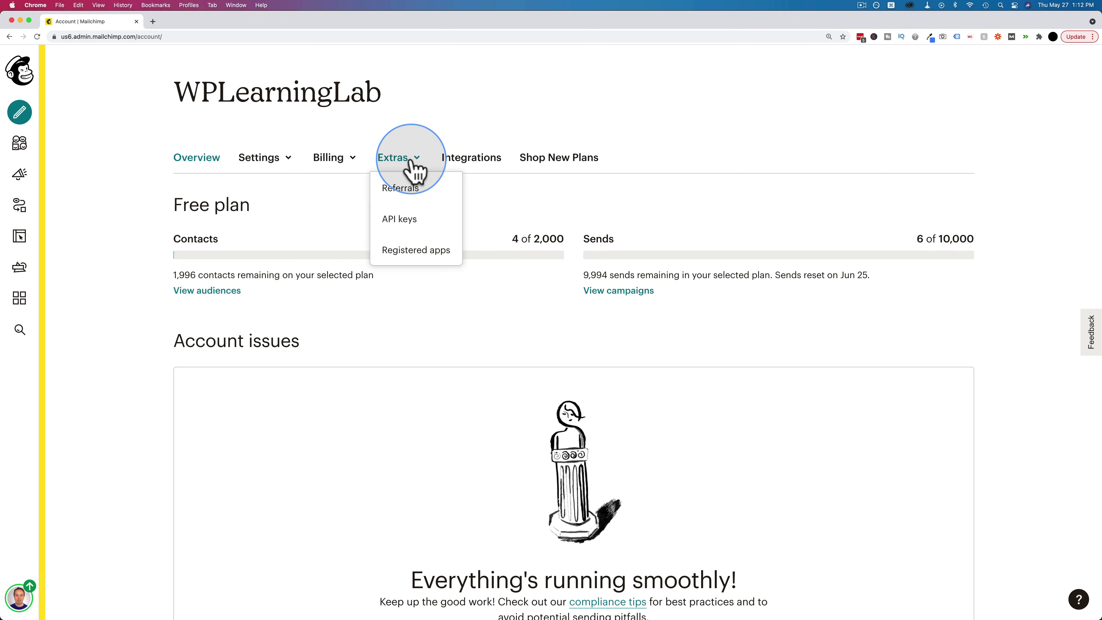
{"action": "left_click", "coordinate": [399, 220]}
{"action": "scroll", "coordinate": [408, 234], "scroll_direction": "down", "scroll_amount": 2}
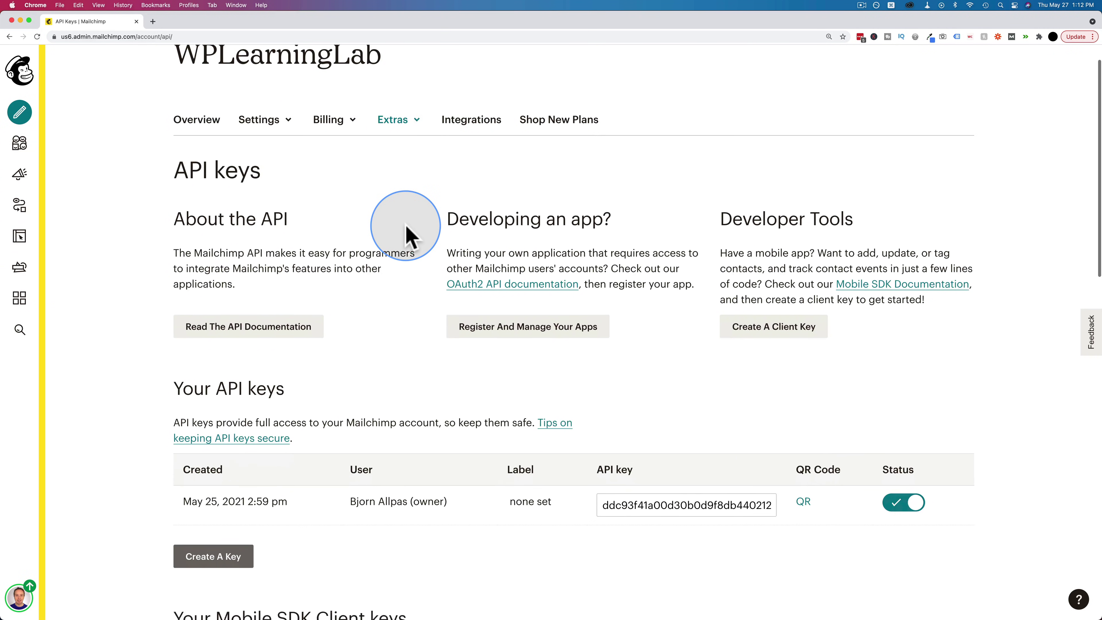
{"action": "scroll", "coordinate": [407, 226], "scroll_direction": "down", "scroll_amount": 4}
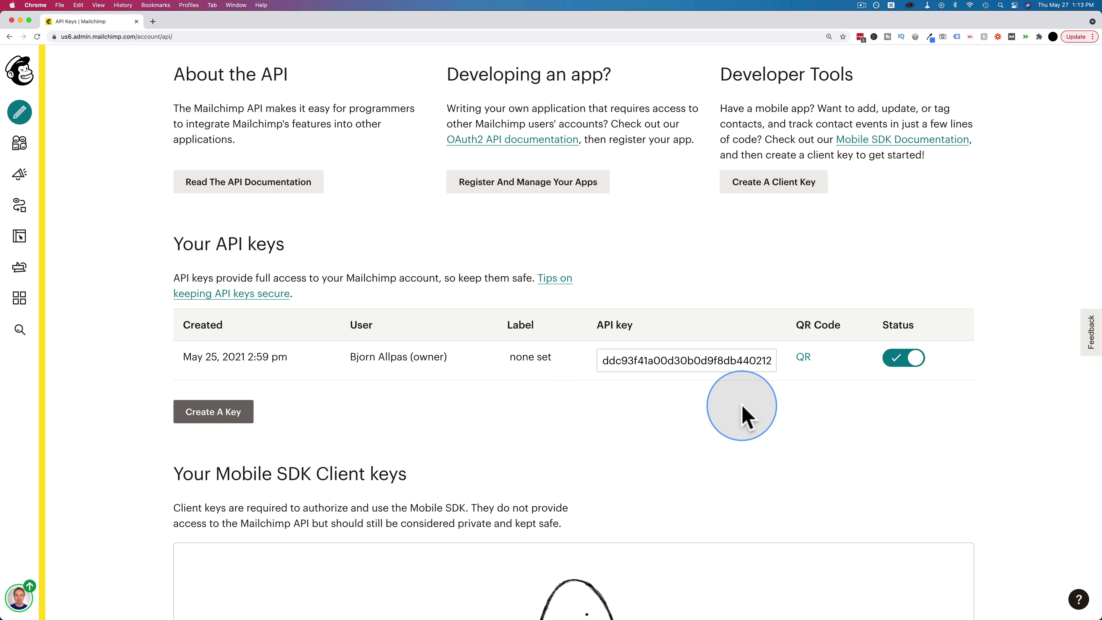
Relabel the original API key as 'Zapier'.
{"action": "left_click", "coordinate": [529, 357]}
{"action": "left_click_drag", "start_coordinate": [533, 356], "coordinate": [513, 361]}
{"action": "type", "text": "Zapier"}
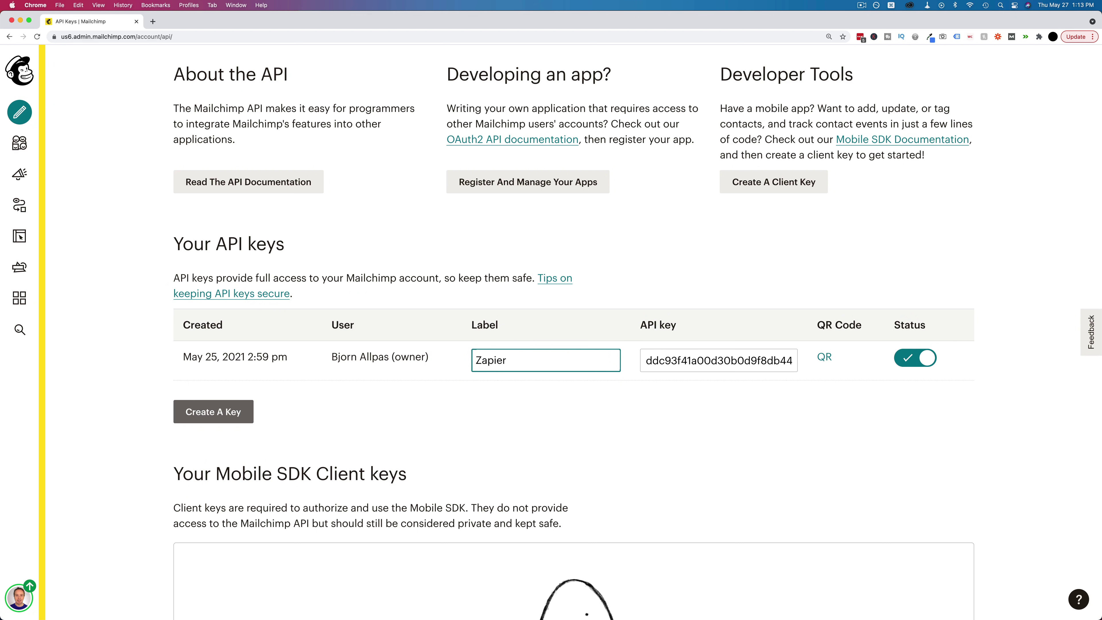
{"action": "left_click", "coordinate": [509, 408]}
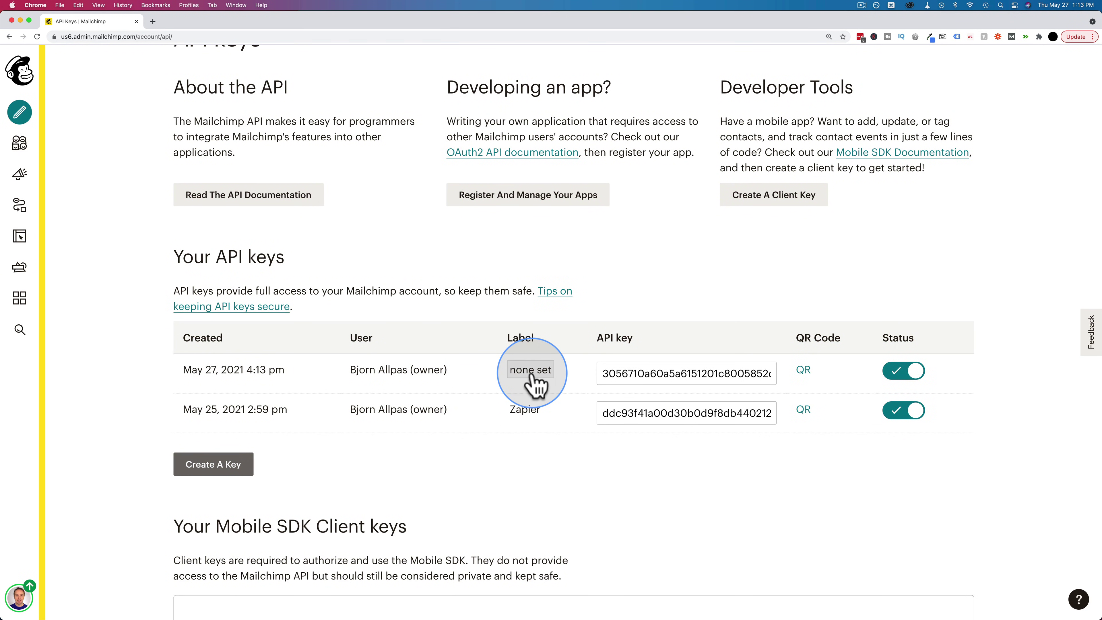
Label the newly created API key 'Elementor - WPLearningLab.com'.
{"action": "left_click", "coordinate": [533, 374]}
{"action": "type", "text": "Elemen"}
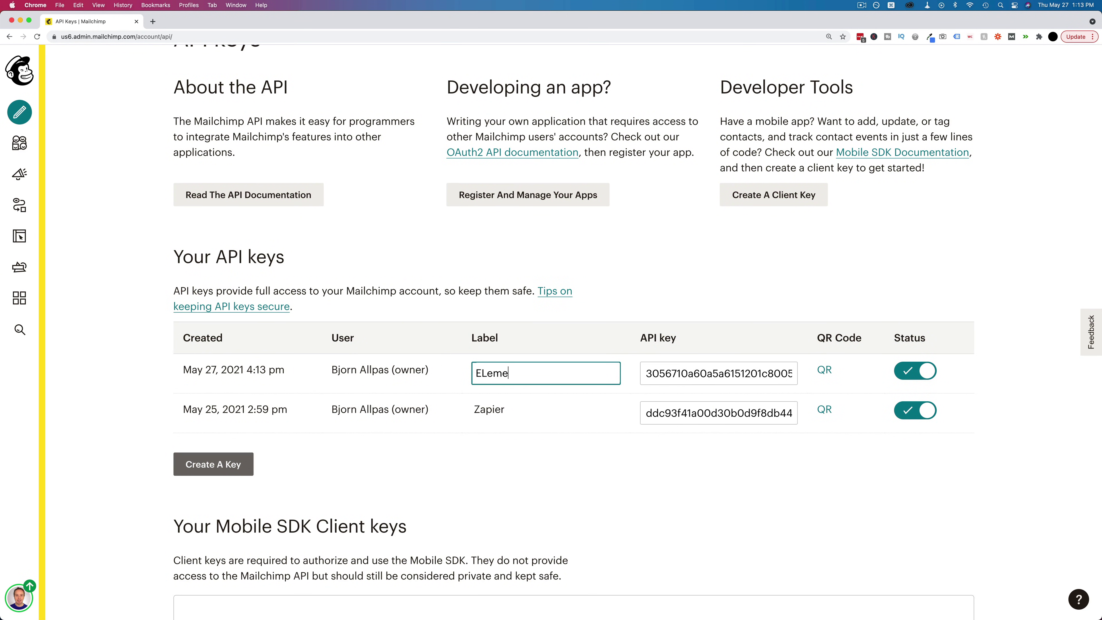
{"action": "key", "text": "BackSpace"}
{"action": "key", "text": "BackSpace"}
{"action": "key", "text": "BackSpace"}
{"action": "key", "text": "BackSpace"}
{"action": "key", "text": "BackSpace"}
{"action": "type", "text": "lementor - WPLearningLab.com"}
{"action": "left_click", "coordinate": [561, 478]}
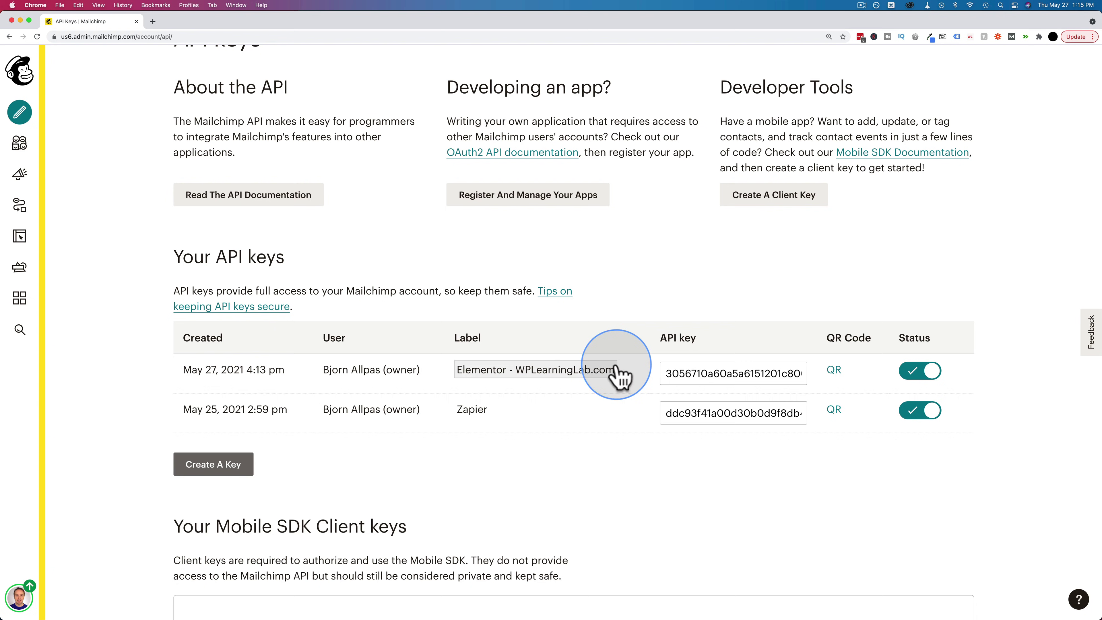
Disable the old Elementor API key and generate a new key.
{"action": "left_click", "coordinate": [924, 372]}
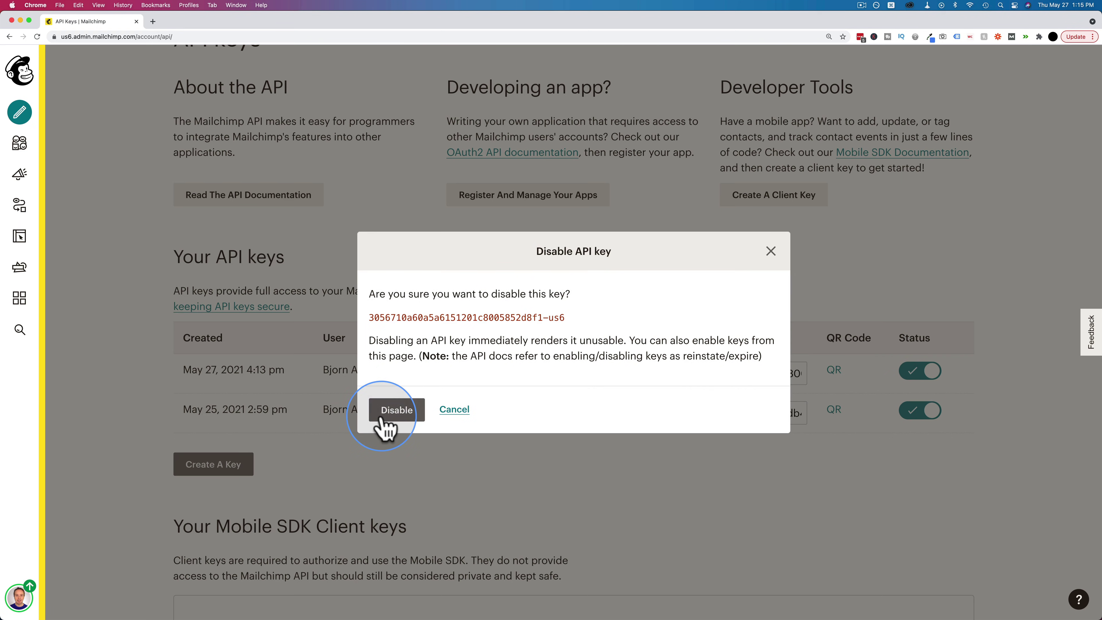
{"action": "left_click", "coordinate": [395, 410]}
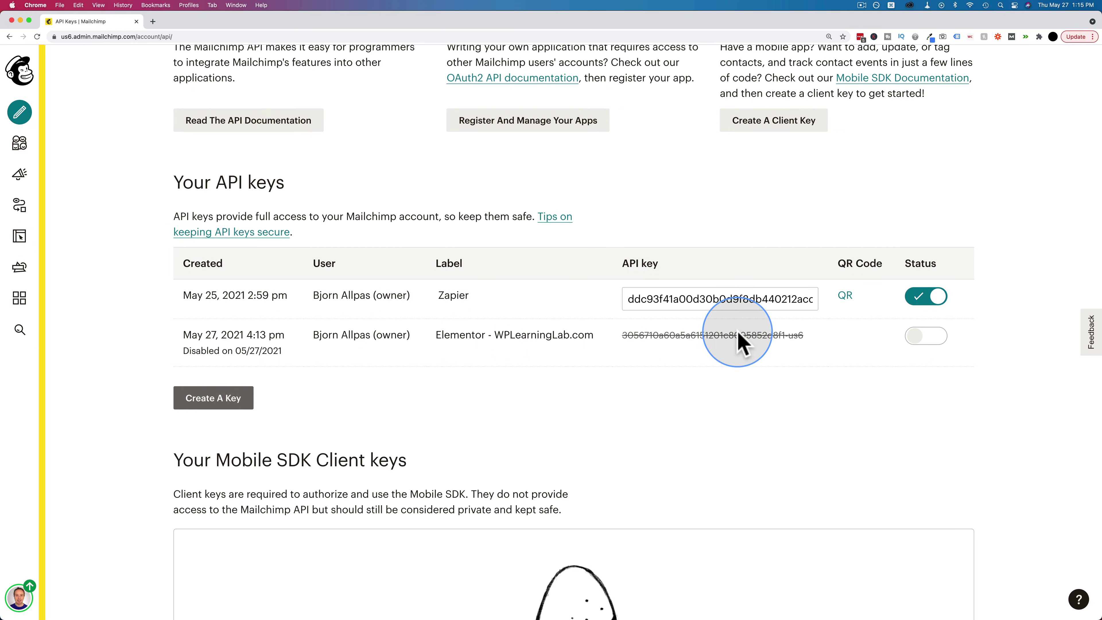
{"action": "left_click", "coordinate": [206, 403]}
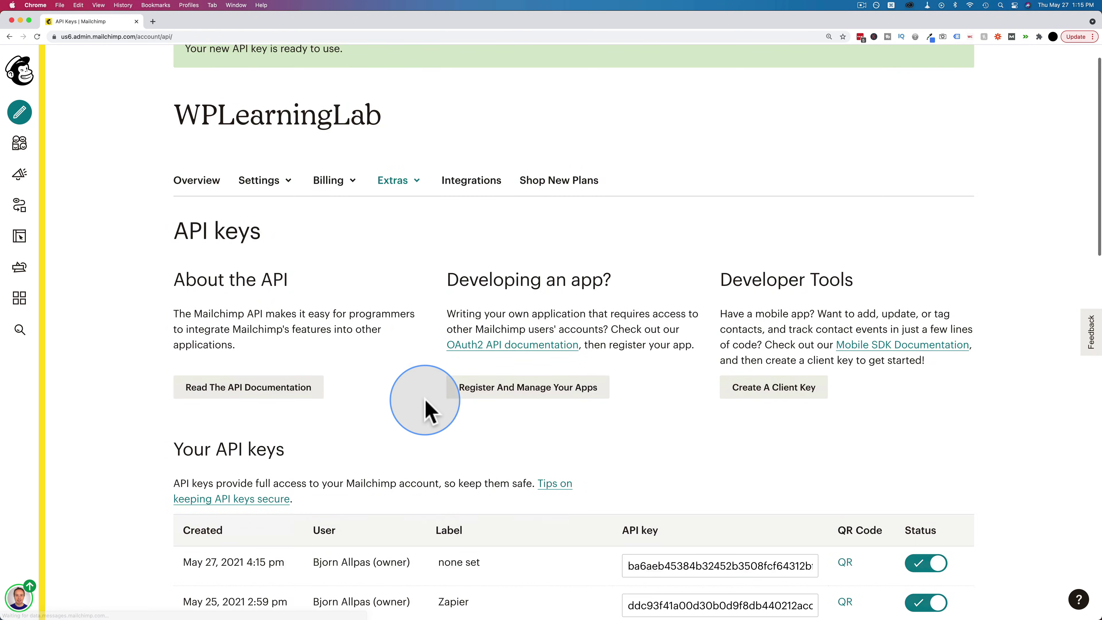
{"action": "scroll", "coordinate": [426, 410], "scroll_direction": "down", "scroll_amount": 10}
Label the new key 'Elementor - WPLearningLab.com'.
{"action": "left_click", "coordinate": [467, 172]}
{"action": "type", "text": "ELeme"}
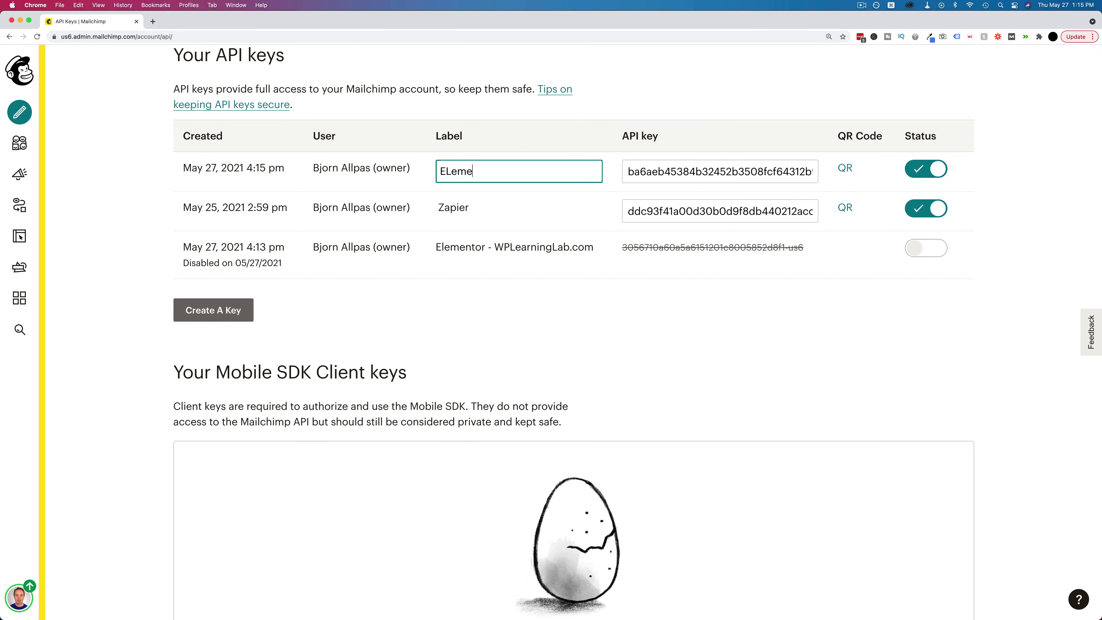
{"action": "key", "text": "BackSpace"}
{"action": "key", "text": "BackSpace"}
{"action": "key", "text": "BackSpace"}
{"action": "key", "text": "BackSpace"}
{"action": "type", "text": "lementor - WPLearningLab.com"}
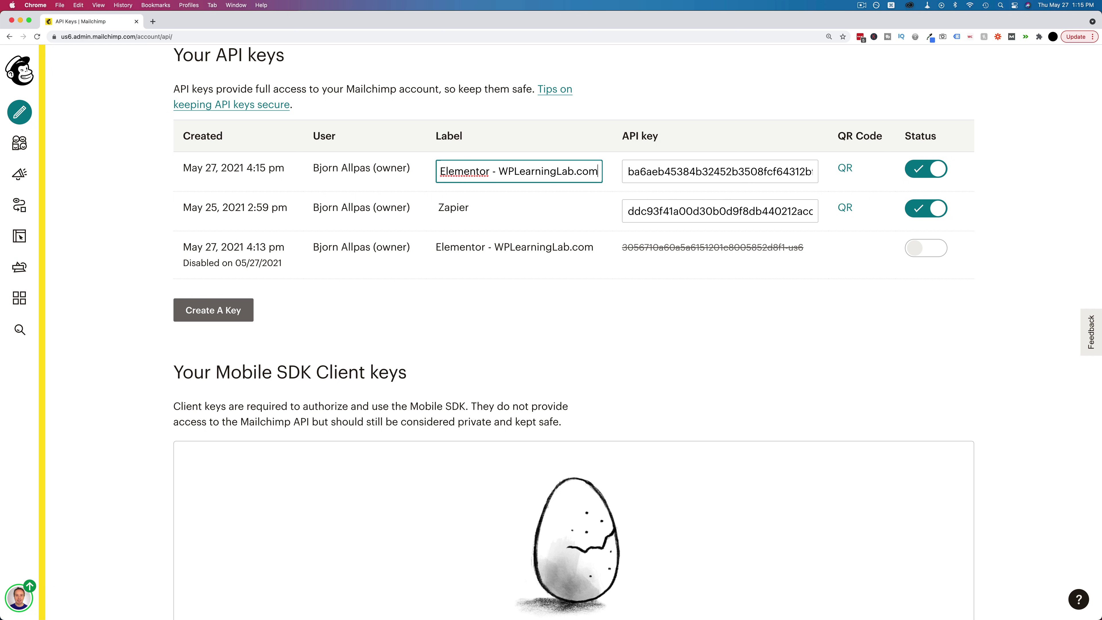
{"action": "key", "text": "Return"}
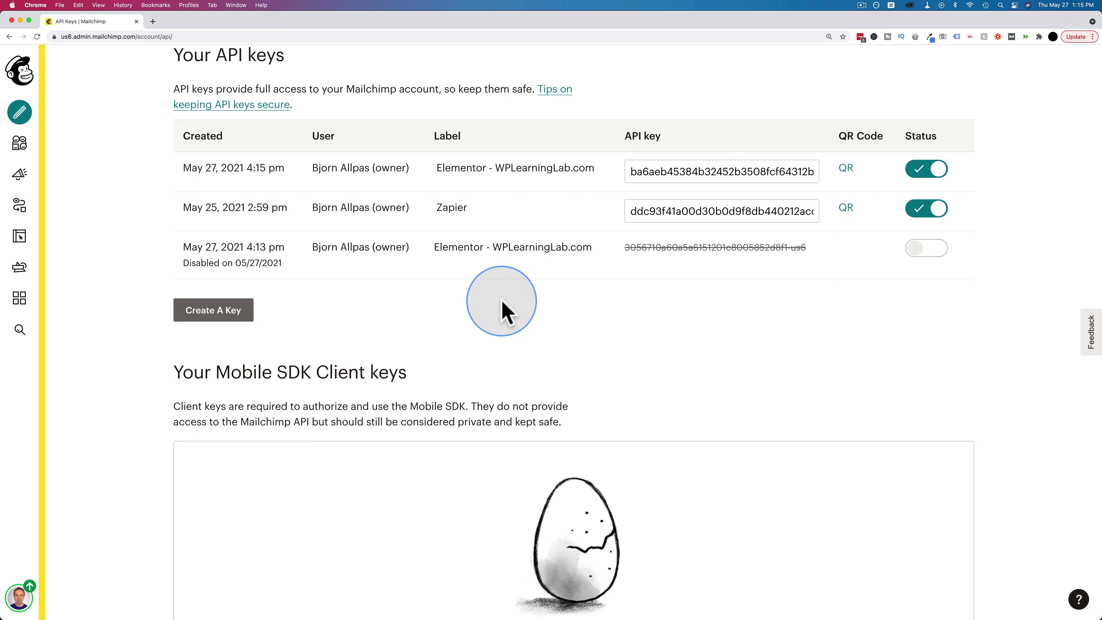
Open the WPLearningLab audience's name and defaults settings and select its Audience ID.
{"action": "left_click", "coordinate": [20, 148]}
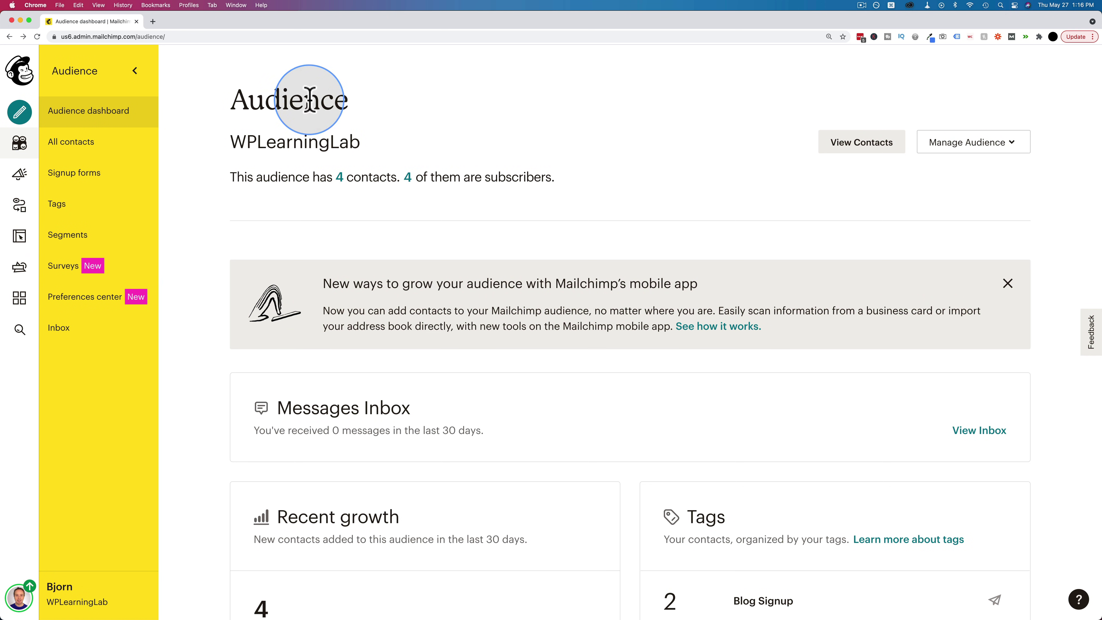
{"action": "left_click", "coordinate": [972, 145]}
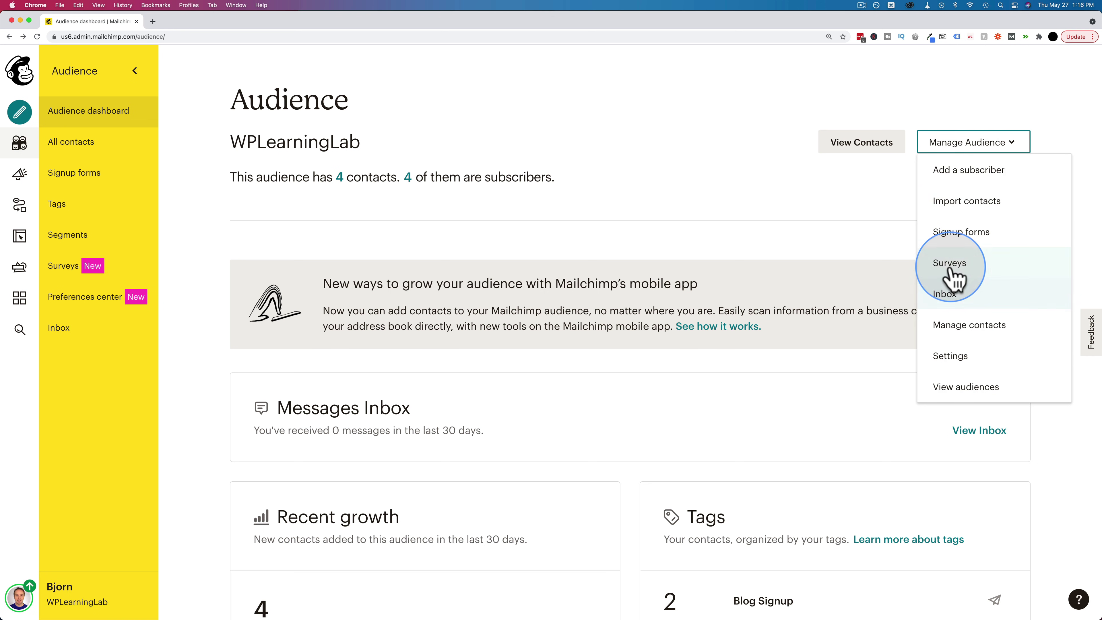
{"action": "left_click", "coordinate": [953, 362]}
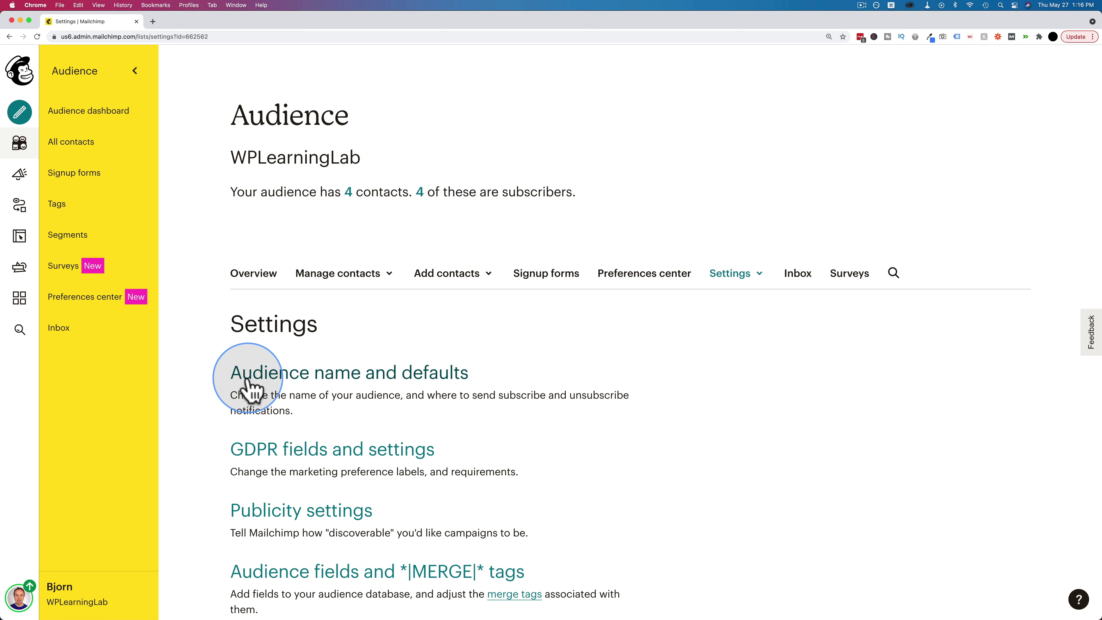
{"action": "left_click", "coordinate": [427, 381]}
{"action": "scroll", "coordinate": [628, 327], "scroll_direction": "down", "scroll_amount": 2}
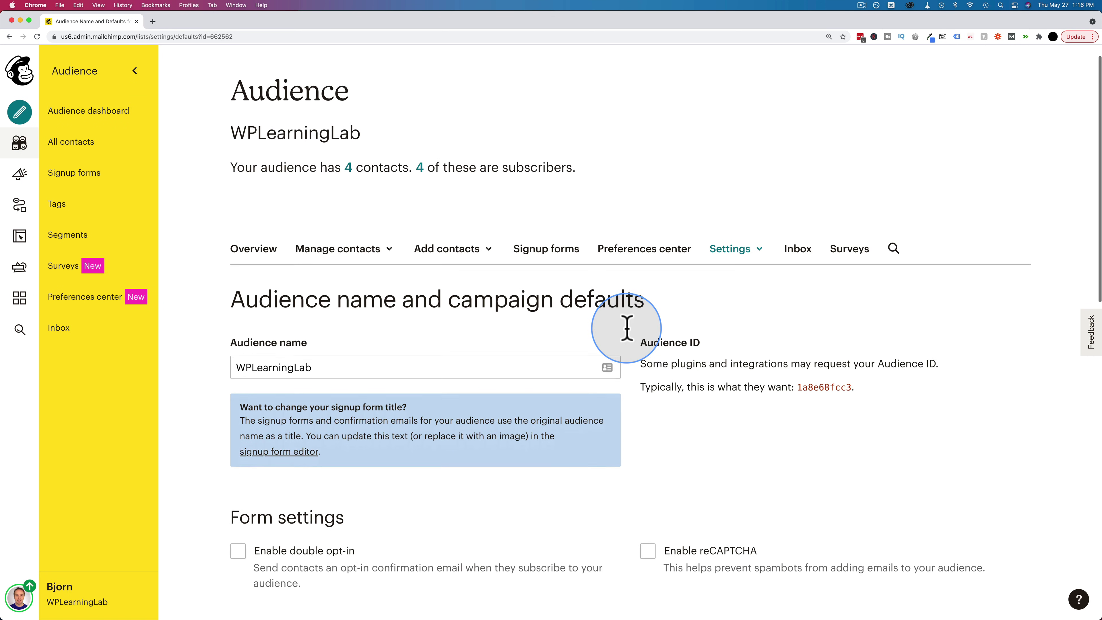
{"action": "double_click", "coordinate": [823, 326]}
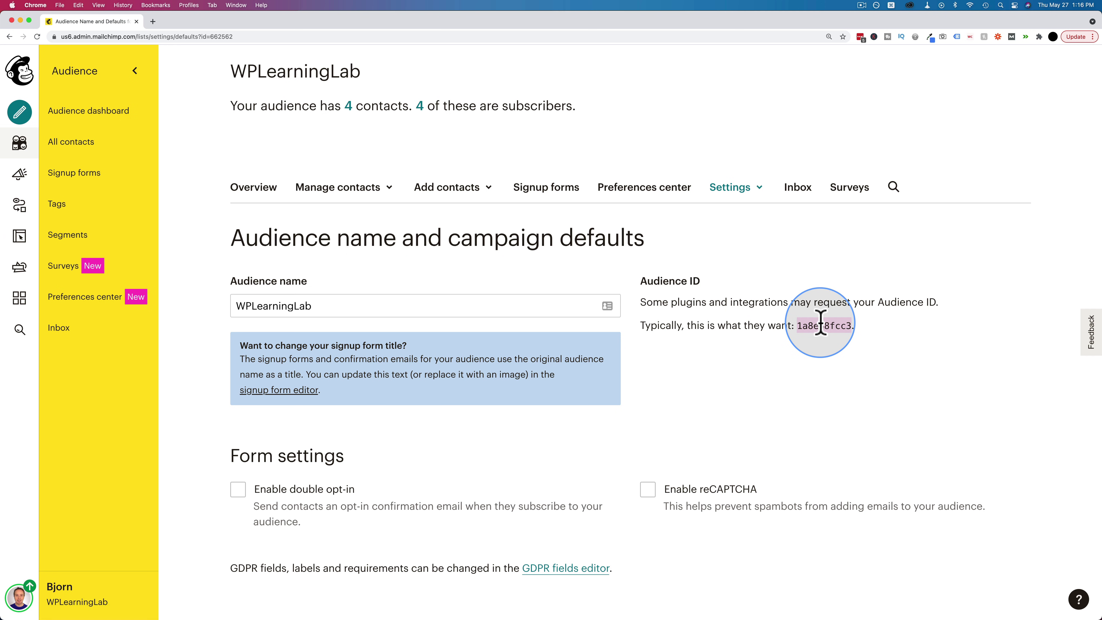
{"action": "scroll", "coordinate": [696, 319], "scroll_direction": "down", "scroll_amount": 1}
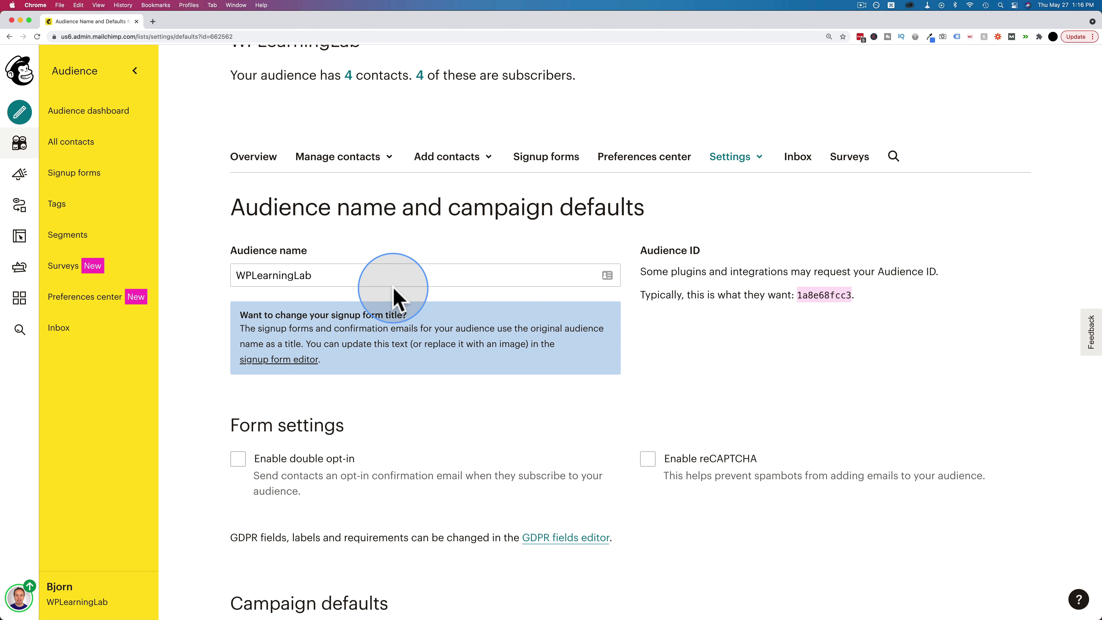
{"action": "double_click", "coordinate": [241, 275]}
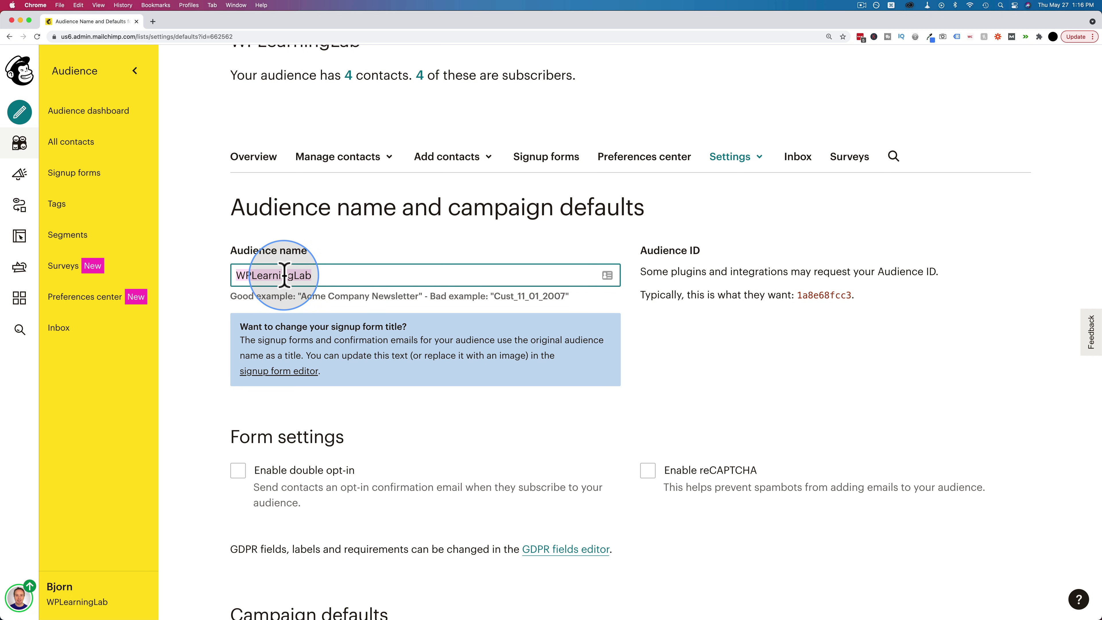
{"action": "left_click", "coordinate": [804, 327]}
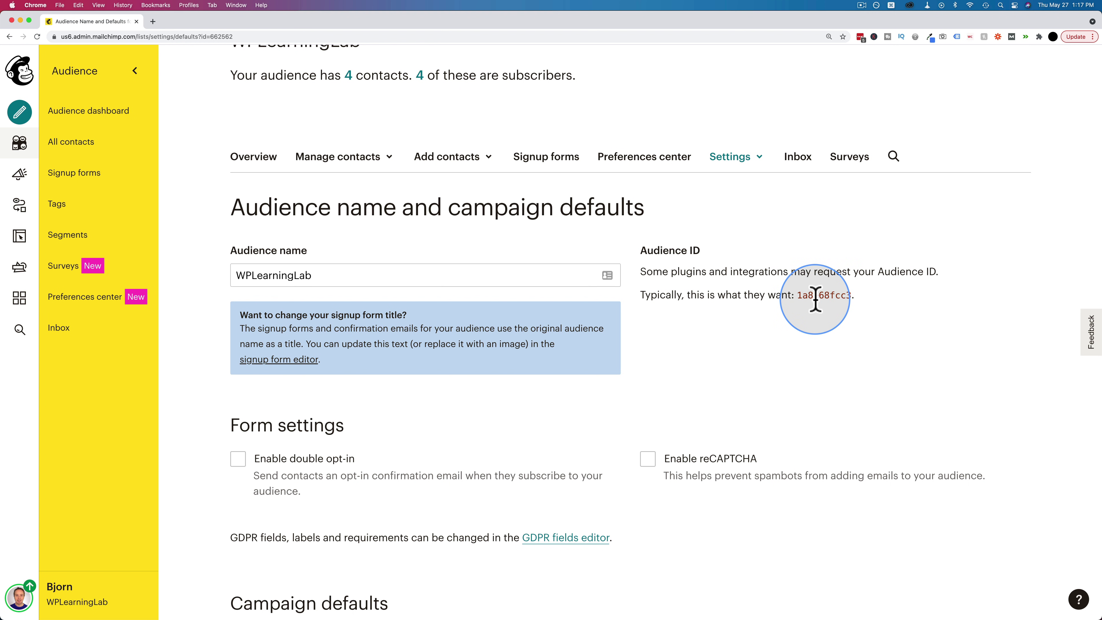
{"action": "double_click", "coordinate": [816, 295]}
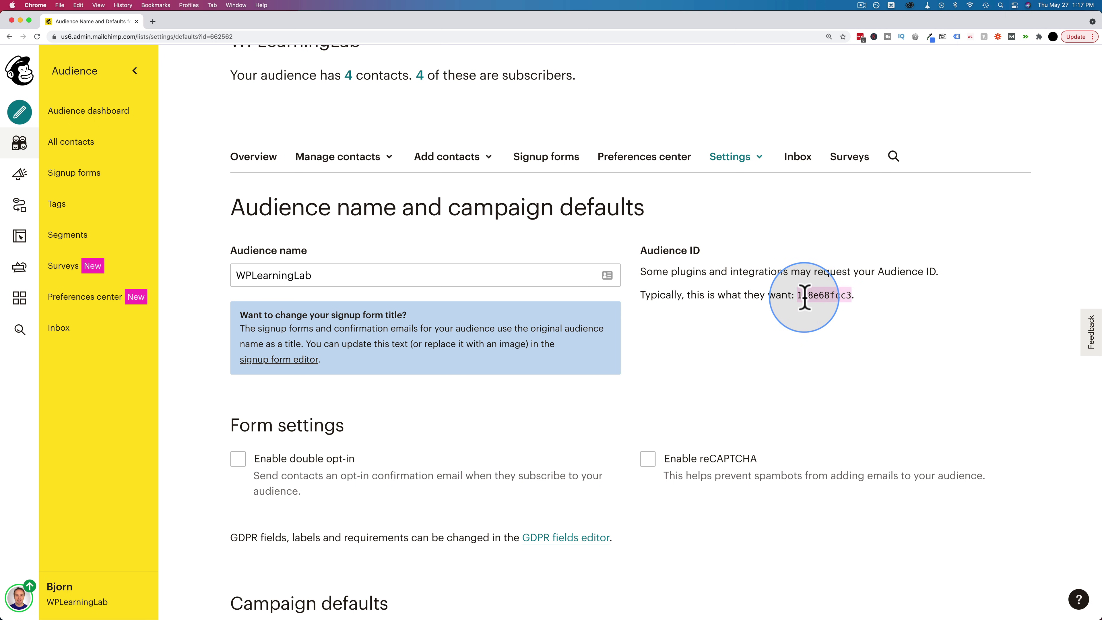